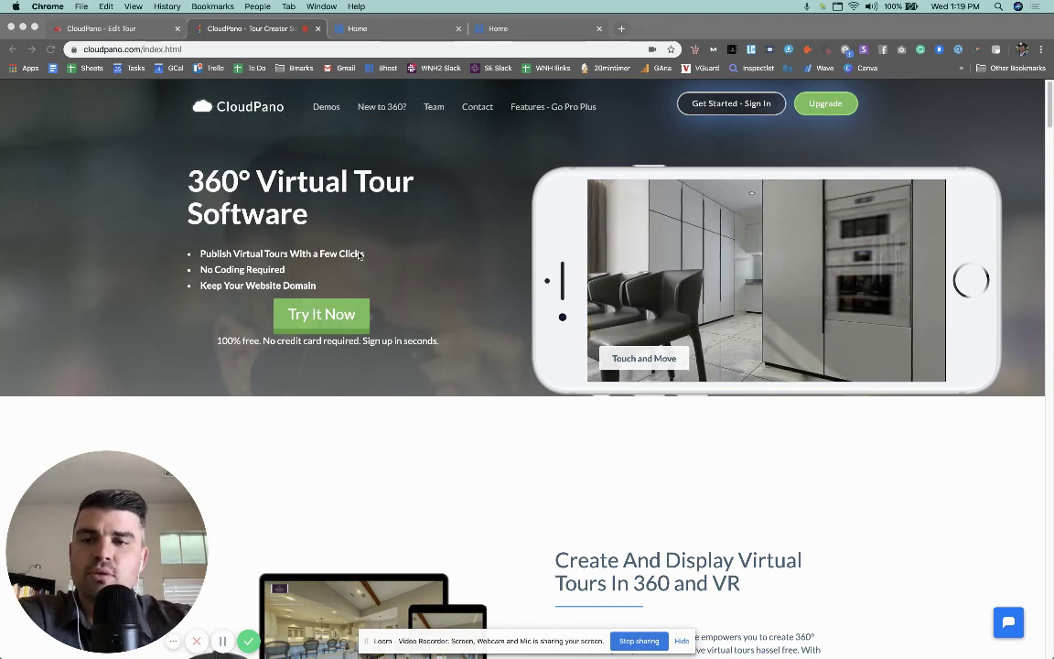
Step: Launch the free CloudPano app from the cloudpano.com homepage with Try It Now
{"action": "left_click", "coordinate": [330, 316]}
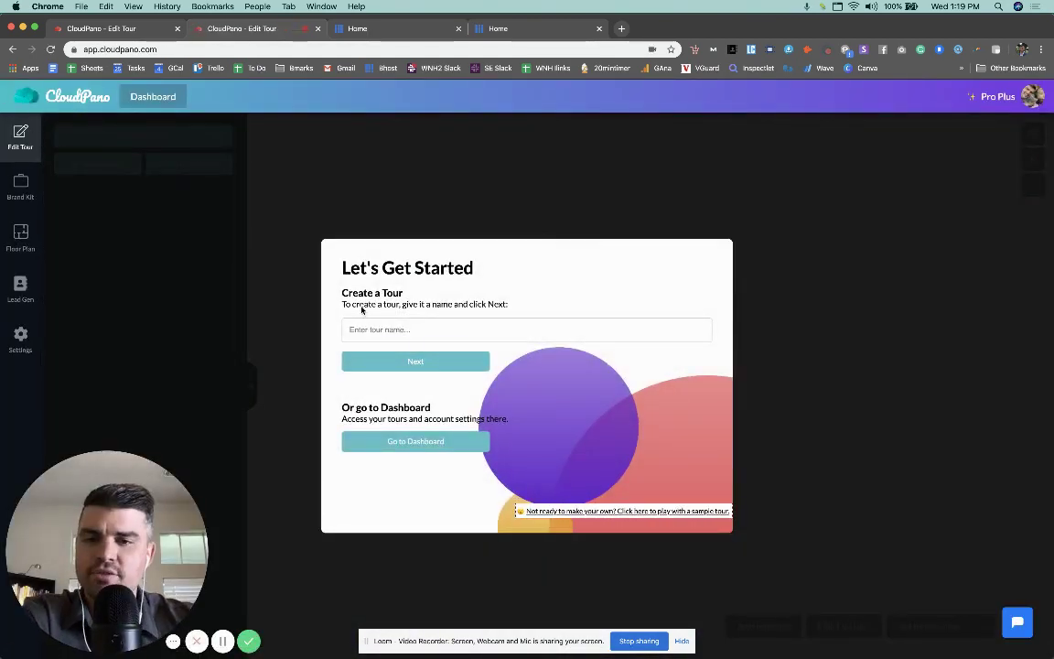
Step: Load the sample tour clone and dismiss the 'Here's your demo' welcome dialog
{"action": "left_click", "coordinate": [617, 518]}
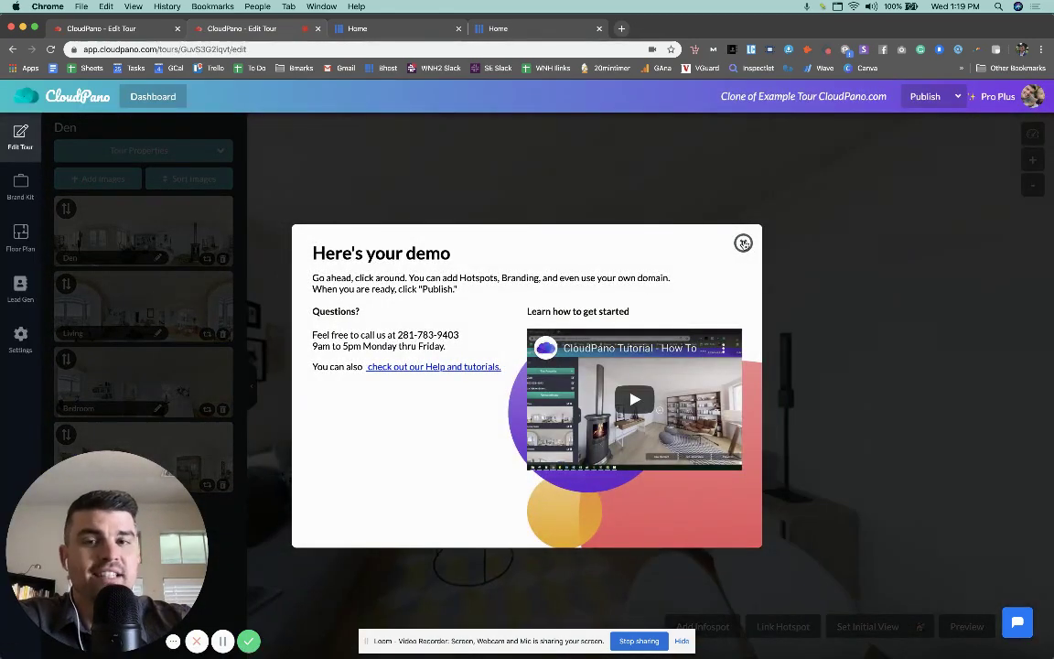
{"action": "left_click", "coordinate": [742, 241]}
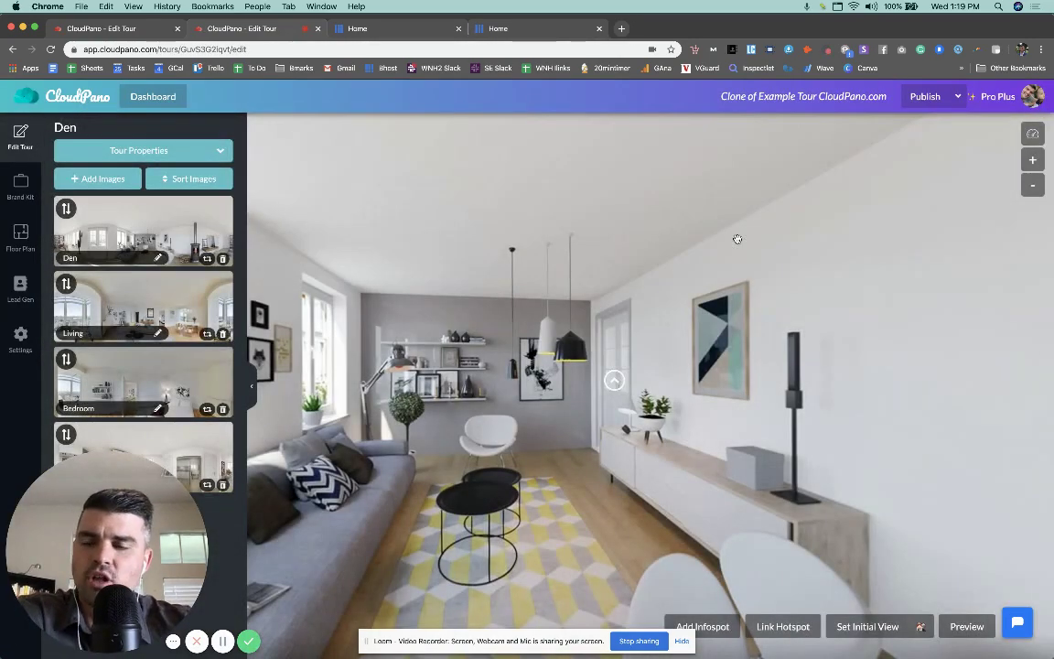
{"action": "left_click_drag", "start_coordinate": [159, 541], "coordinate": [961, 452]}
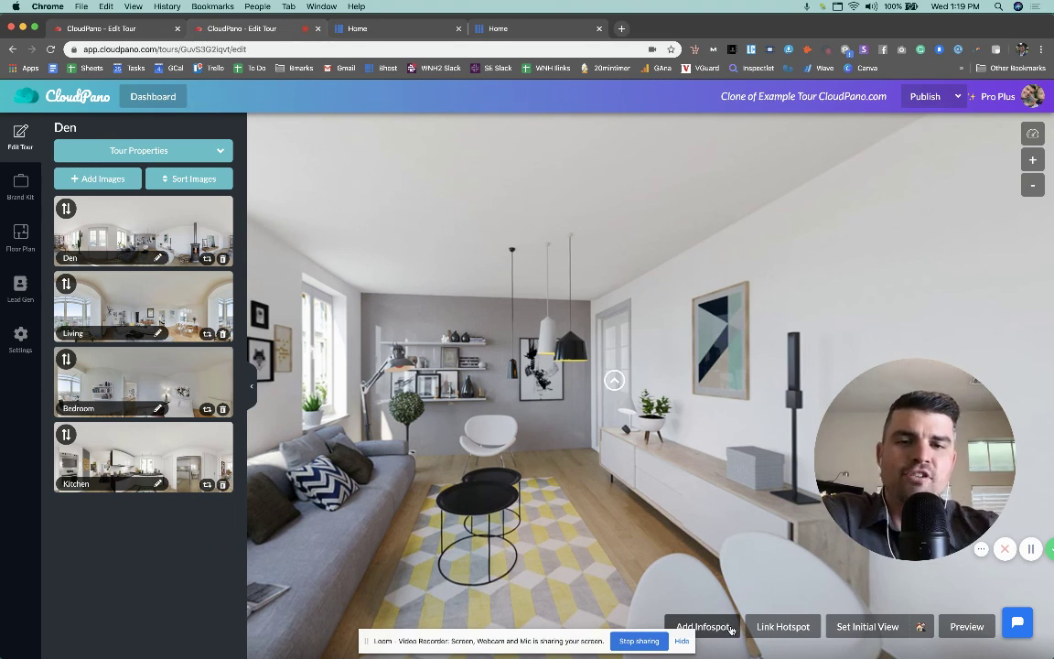
Step: Place an infospot near the Den's wall shelves and style it as a green star
{"action": "left_click", "coordinate": [701, 627]}
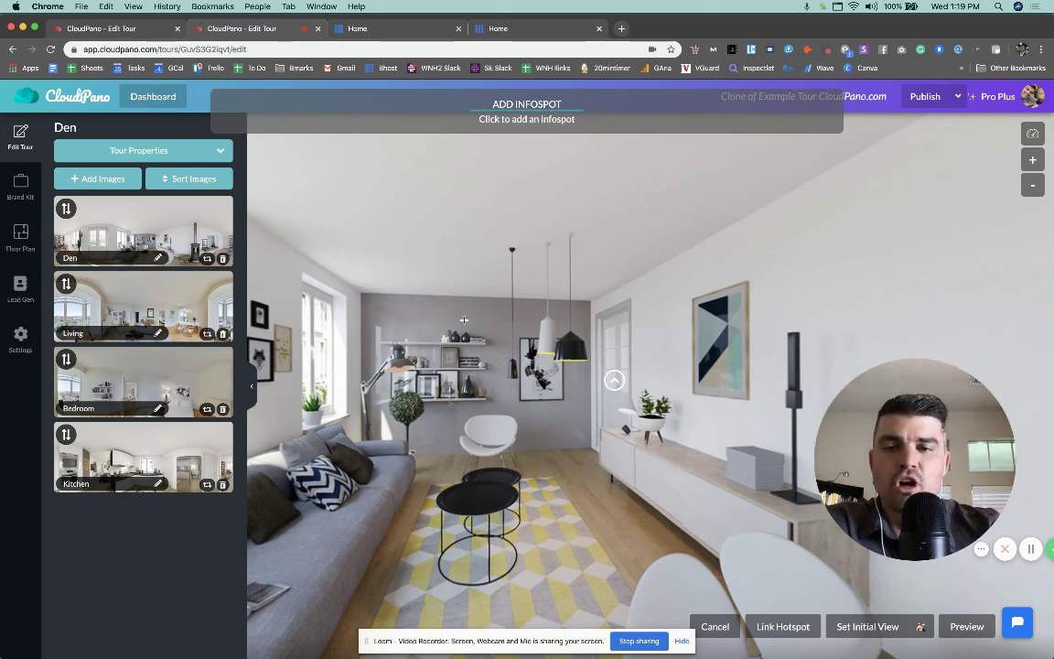
{"action": "left_click", "coordinate": [399, 361]}
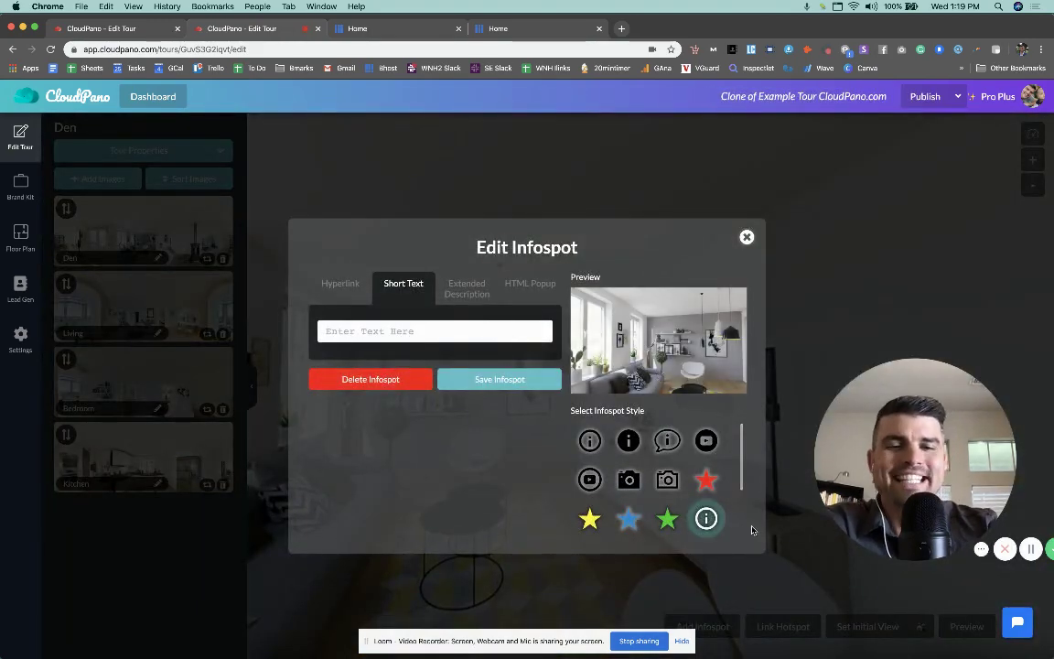
{"action": "left_click", "coordinate": [667, 520]}
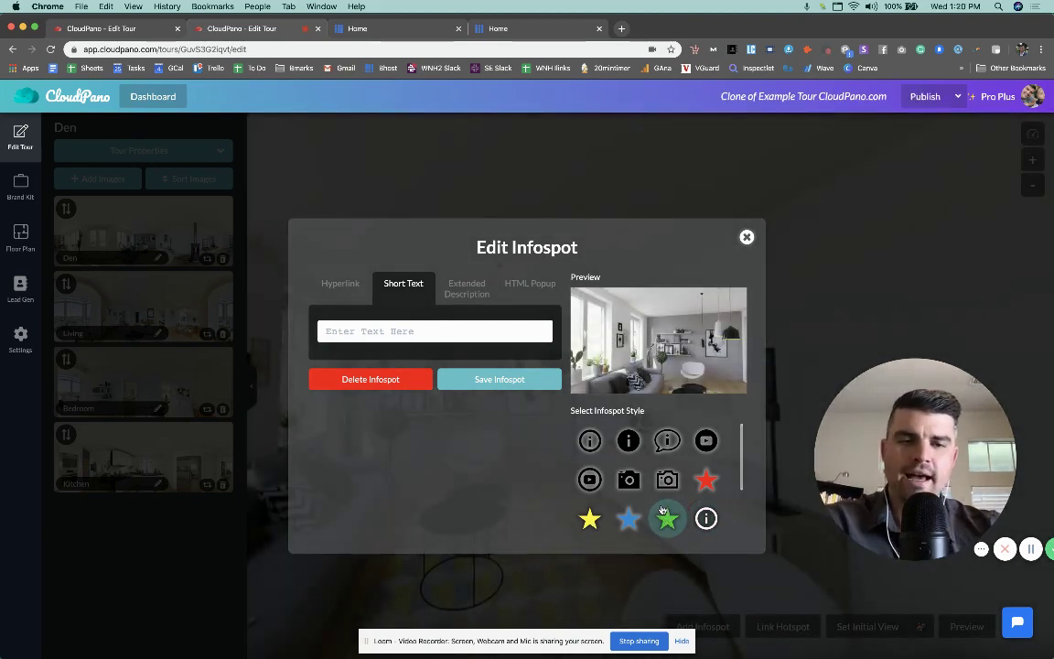
Step: Save the infospot as a hyperlink to virtualtourprofit.com/index.html, preview text 'Check out a webinar'
{"action": "left_click", "coordinate": [355, 291]}
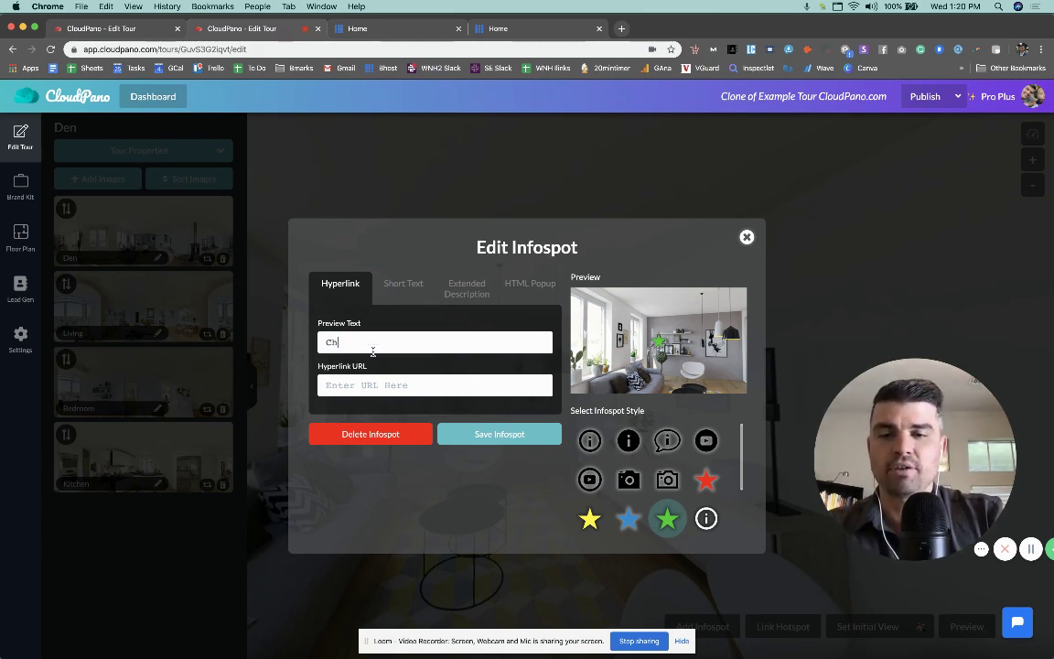
{"action": "type", "text": "out a webinar"}
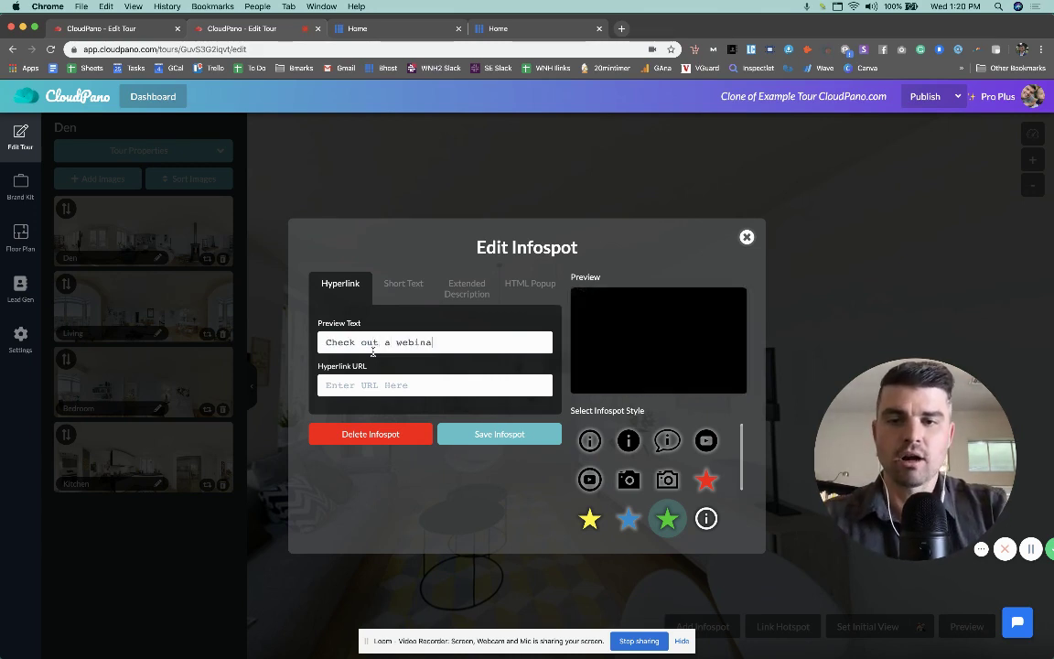
{"action": "left_click", "coordinate": [377, 385]}
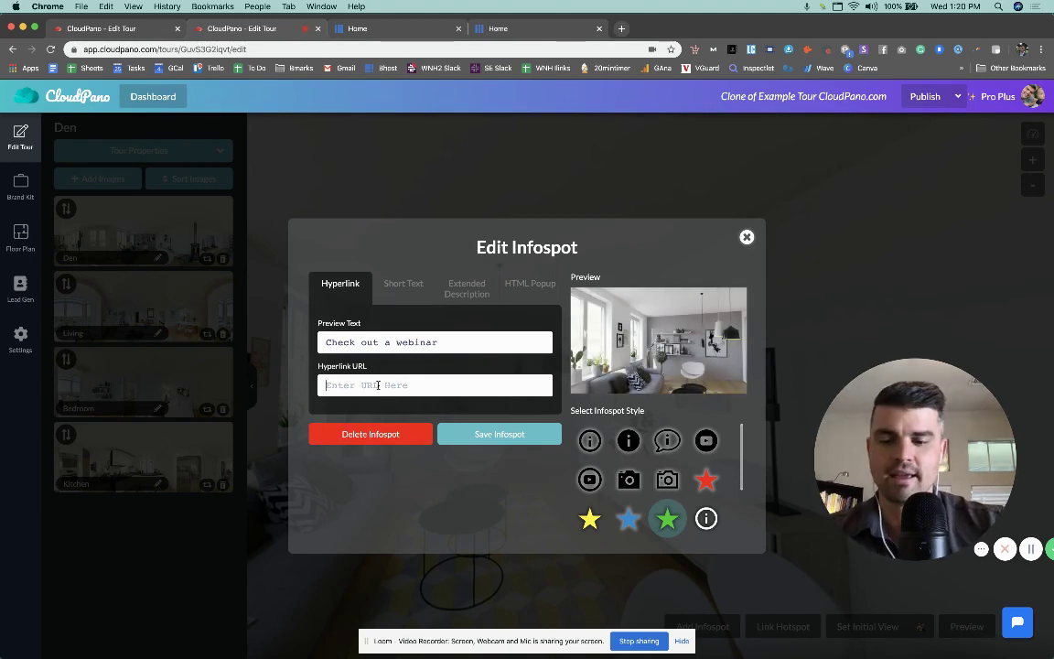
{"action": "type", "text": "http://virtualtourprofit.com/index.html"}
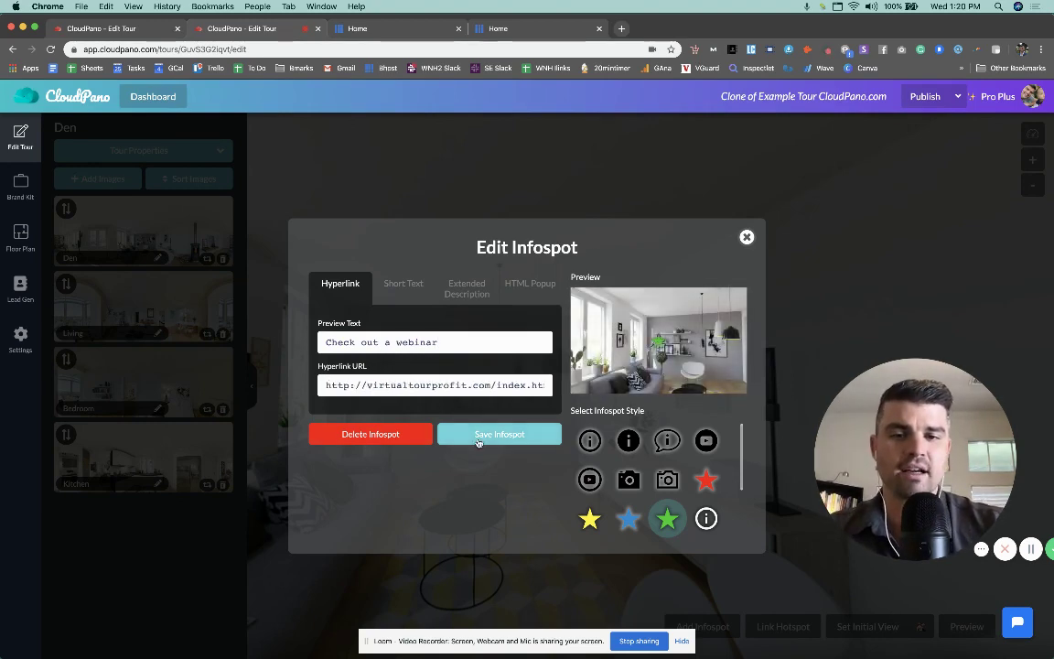
{"action": "left_click", "coordinate": [477, 437]}
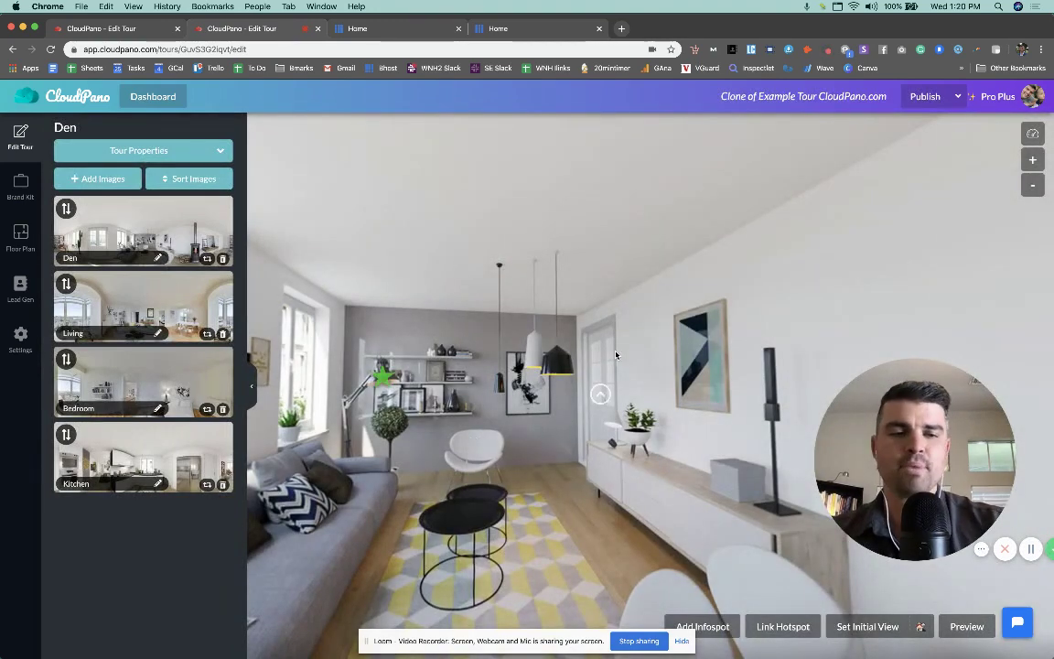
Step: Publish the tour and pan around the Den in the live view
{"action": "left_click", "coordinate": [923, 97]}
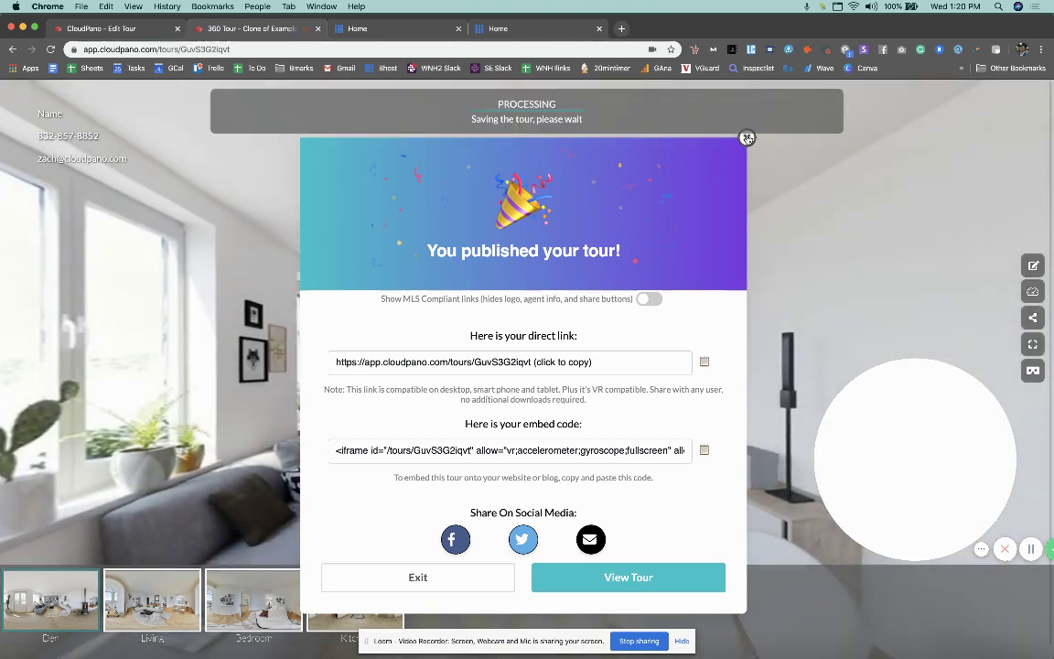
{"action": "left_click", "coordinate": [747, 137]}
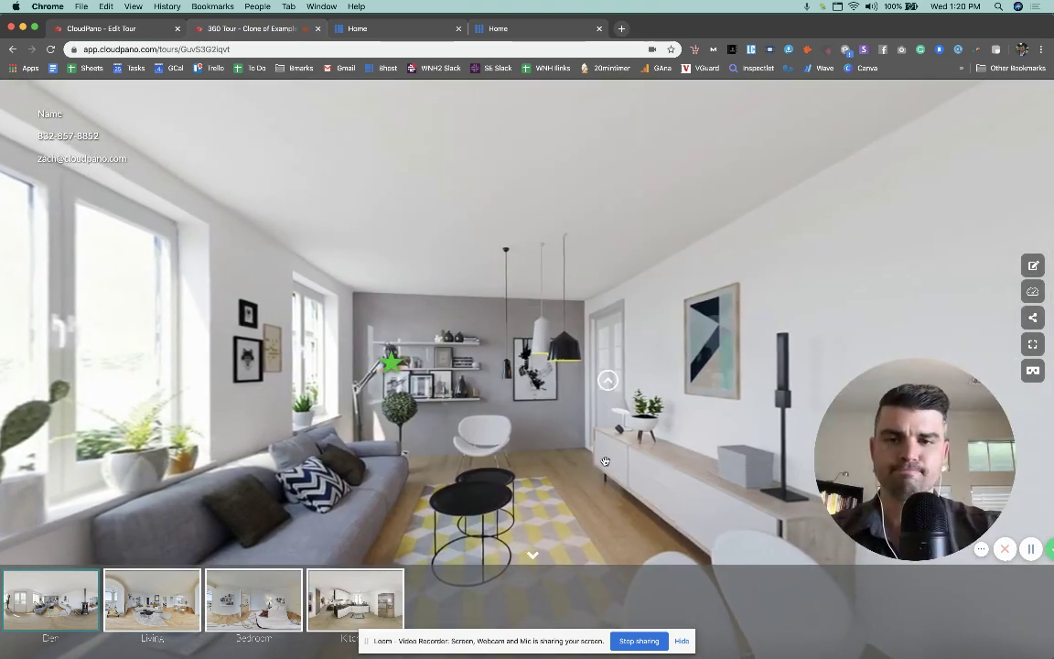
{"action": "left_click_drag", "start_coordinate": [534, 431], "coordinate": [362, 283]}
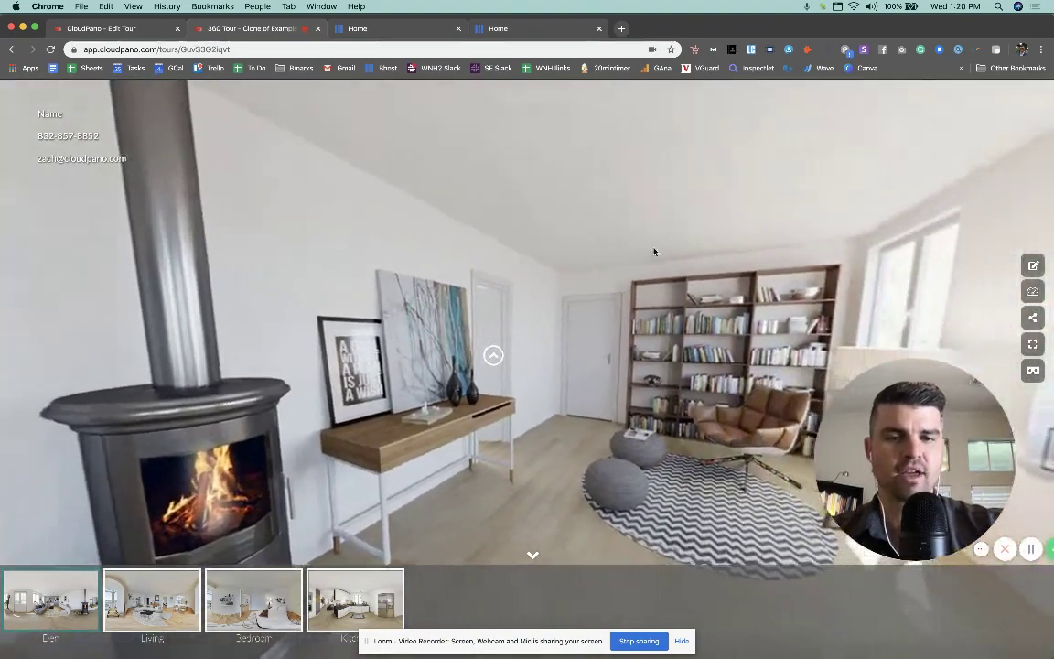
{"action": "left_click_drag", "start_coordinate": [654, 252], "coordinate": [433, 281]}
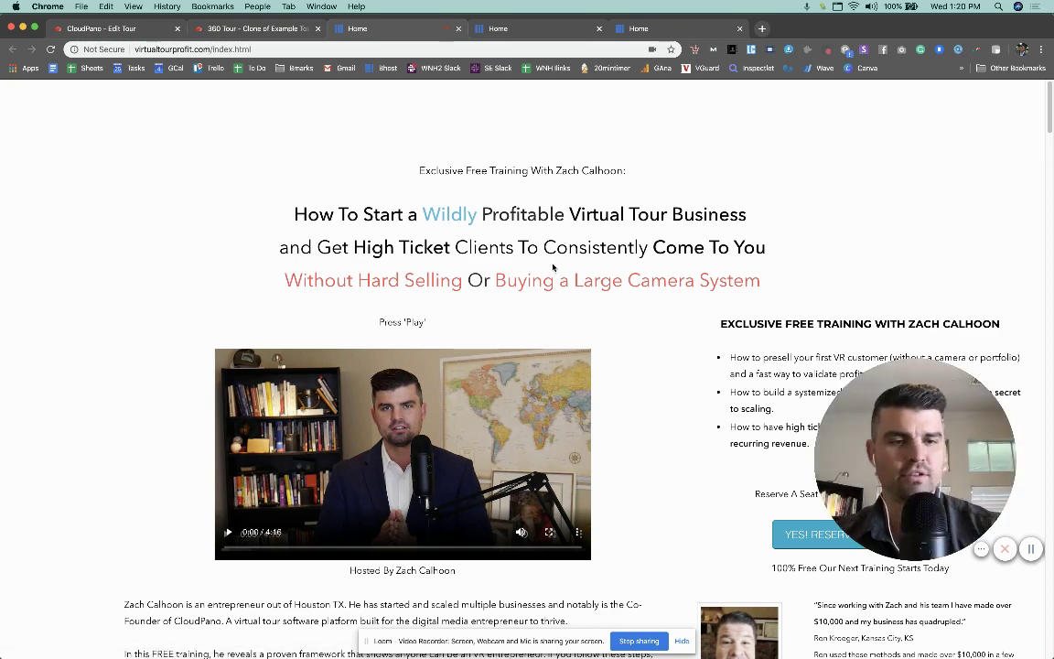
Step: Return to the Edit Tour tab showing the Den with its green-star infospot
{"action": "left_click", "coordinate": [275, 30]}
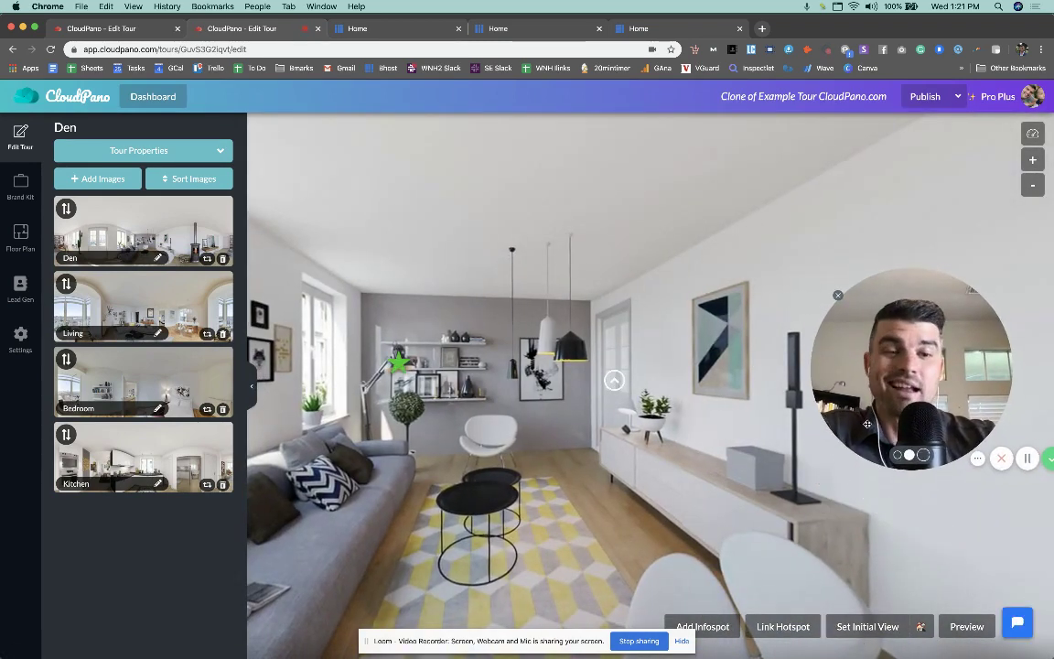
Step: Add a link hotspot in the Den that leads to the Living scene
{"action": "left_click", "coordinate": [782, 626]}
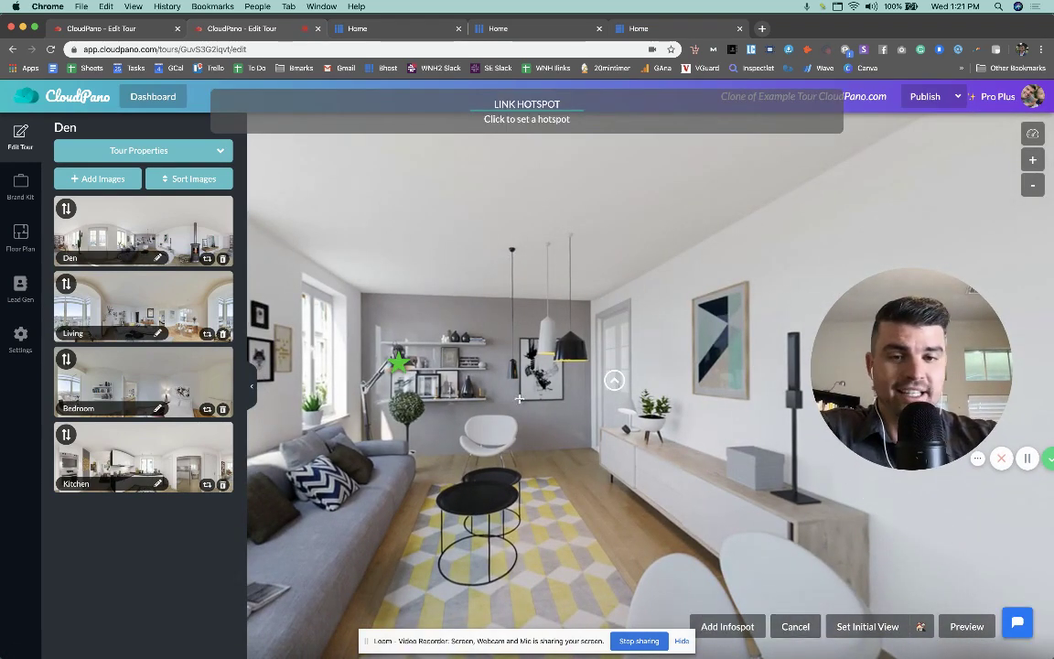
{"action": "left_click", "coordinate": [500, 372]}
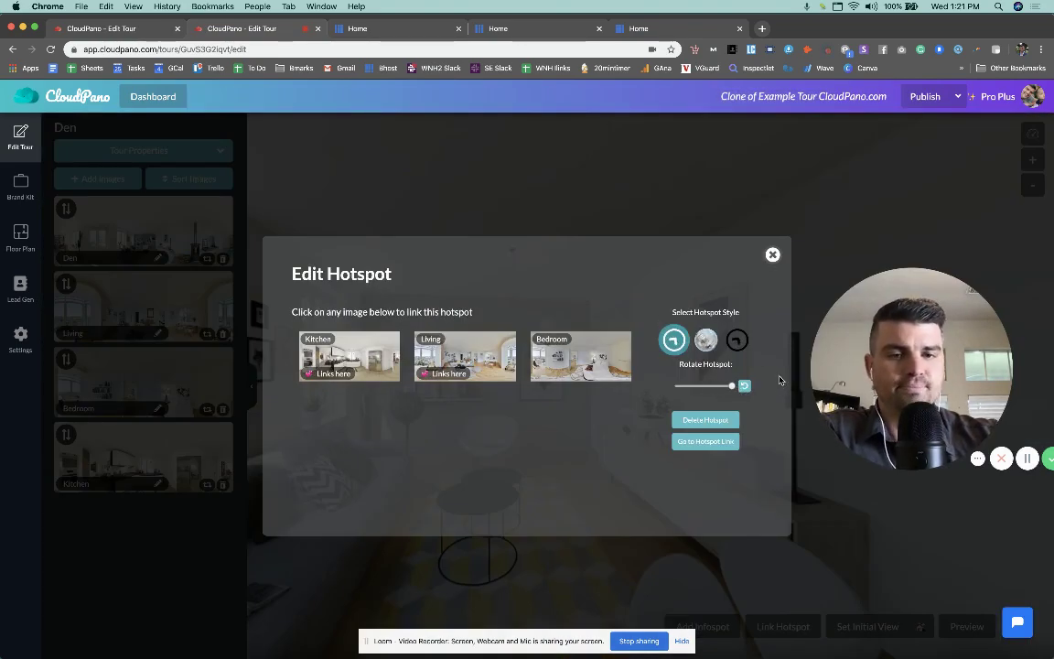
{"action": "left_click", "coordinate": [486, 347]}
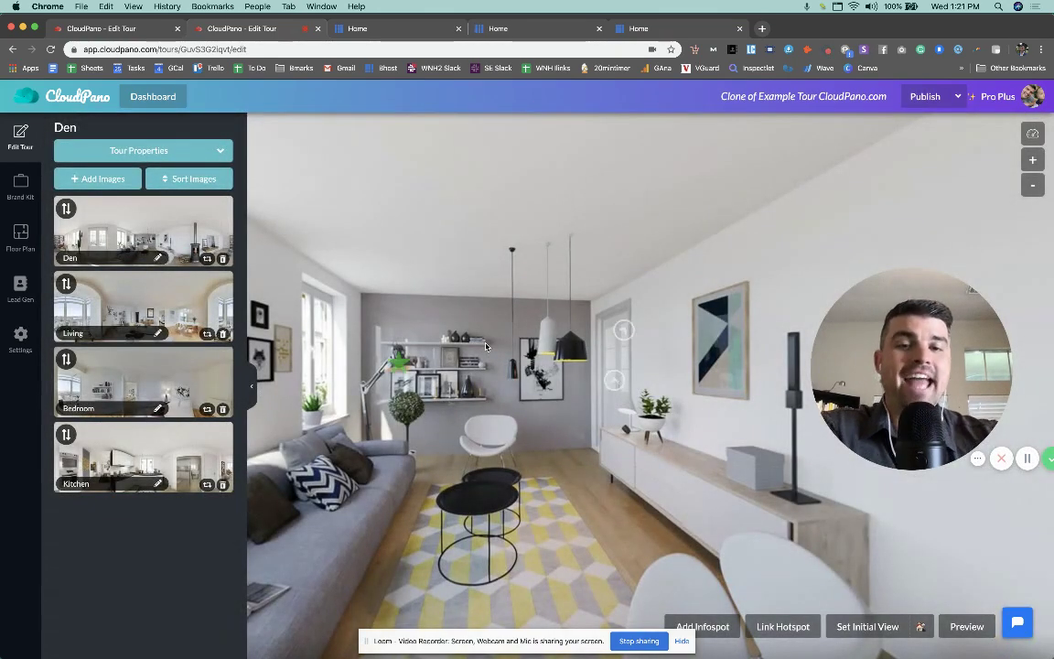
Step: Add an upright, rotation-reset link hotspot to Bedroom above the Kitchen hotspot
{"action": "left_click_drag", "start_coordinate": [532, 397], "coordinate": [858, 482]}
{"action": "left_click", "coordinate": [703, 627]}
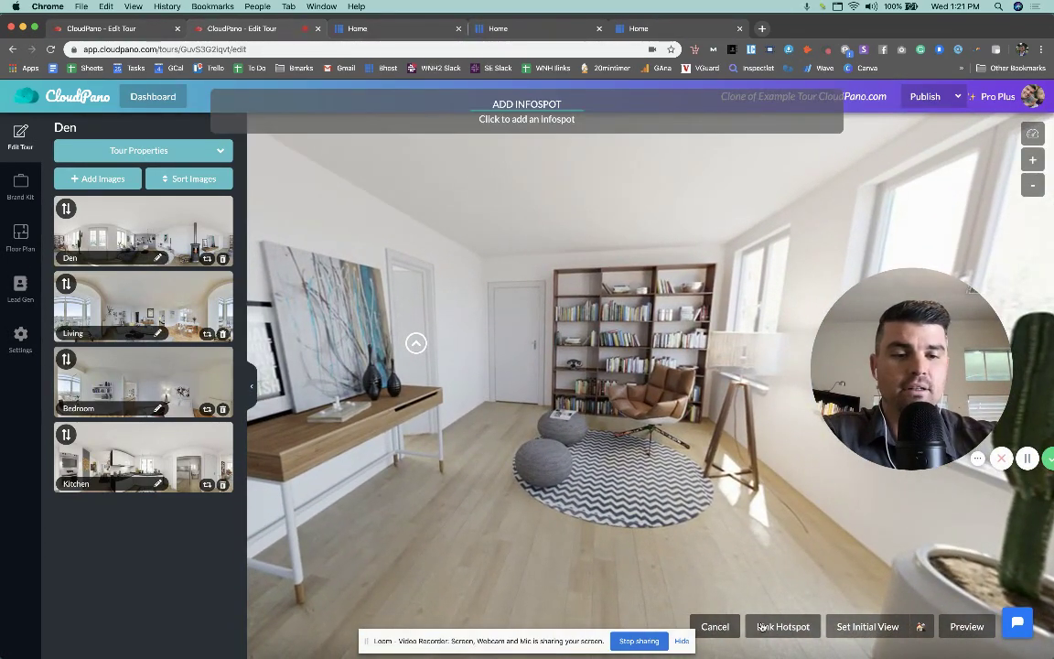
{"action": "left_click", "coordinate": [759, 627]}
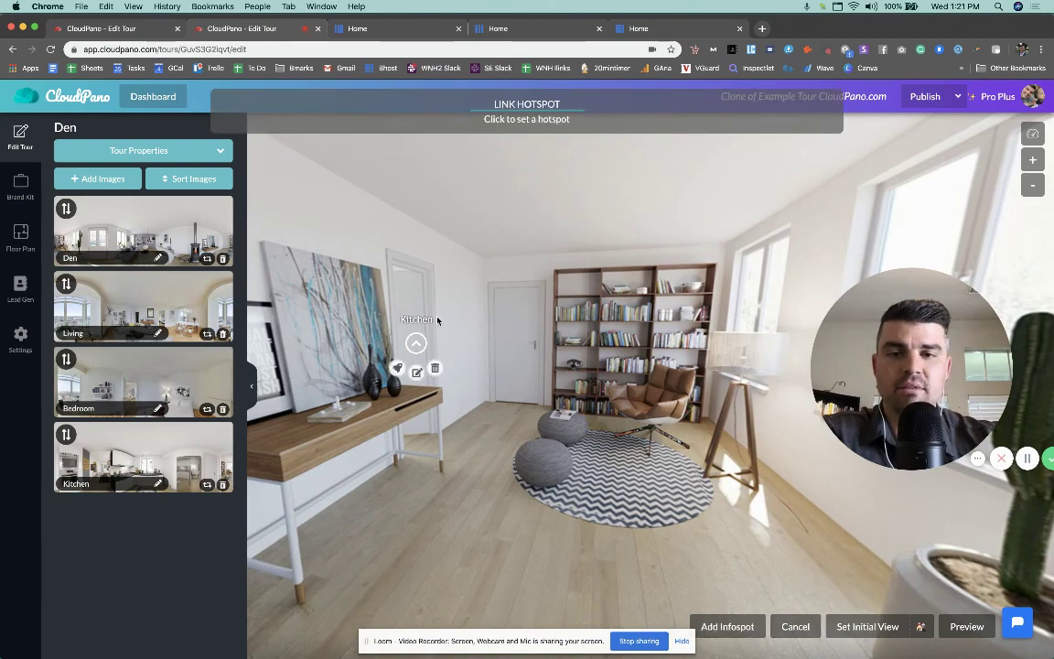
{"action": "left_click", "coordinate": [795, 626]}
{"action": "left_click", "coordinate": [795, 627]}
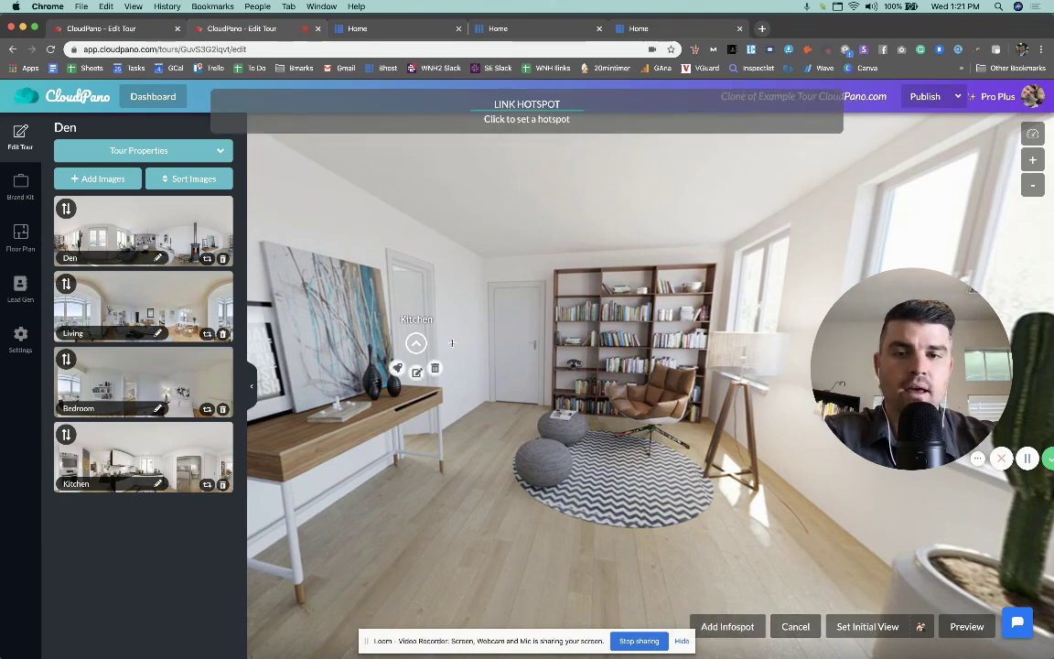
{"action": "left_click", "coordinate": [410, 280]}
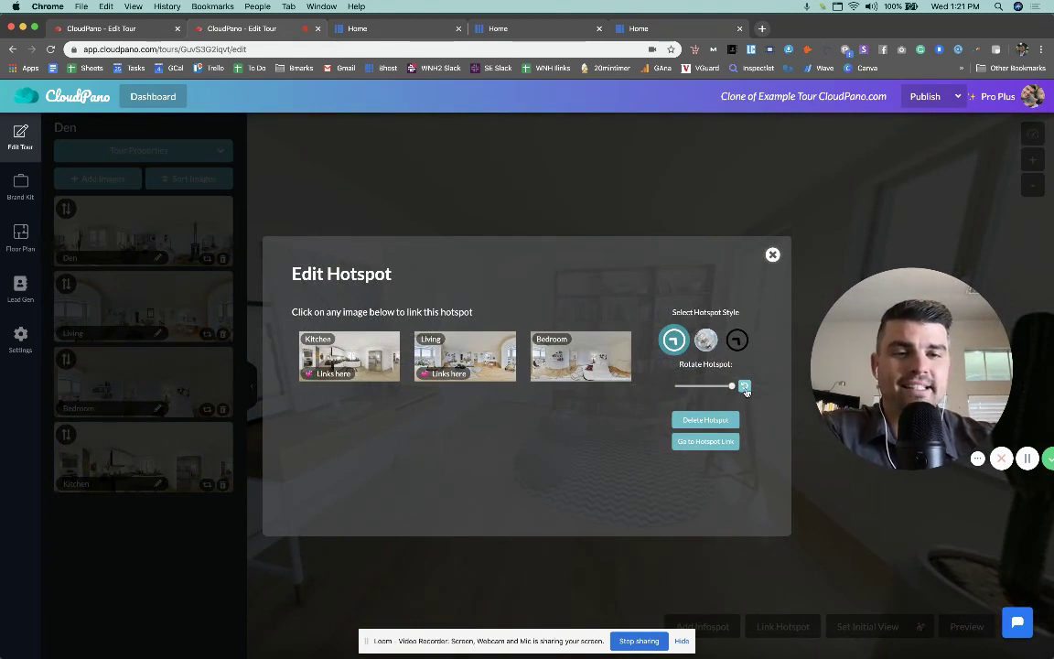
{"action": "left_click", "coordinate": [745, 388]}
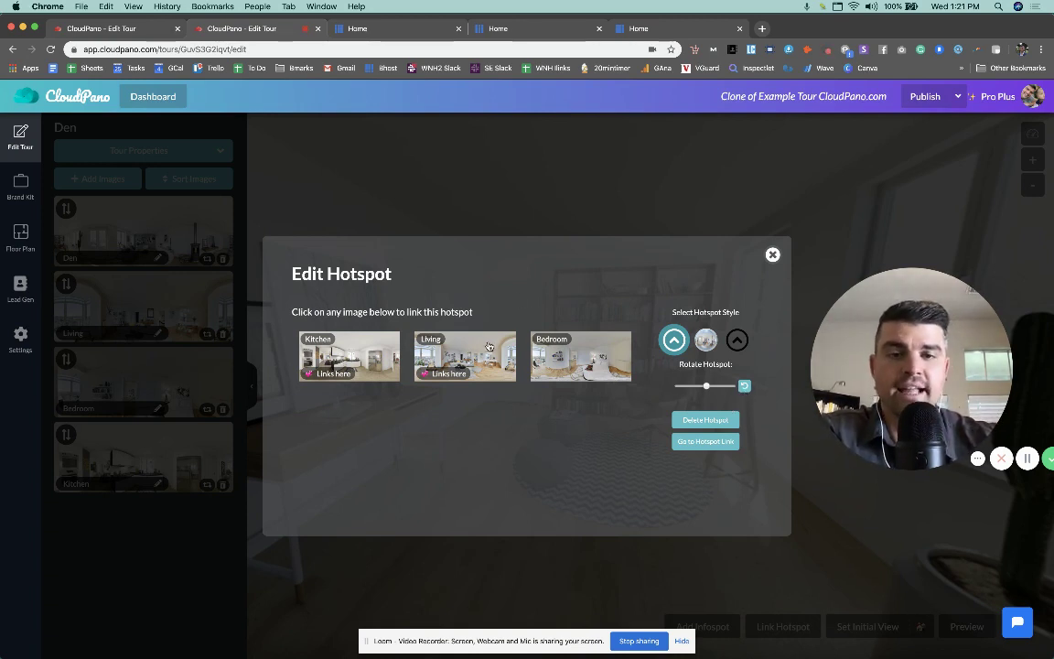
{"action": "left_click", "coordinate": [579, 362]}
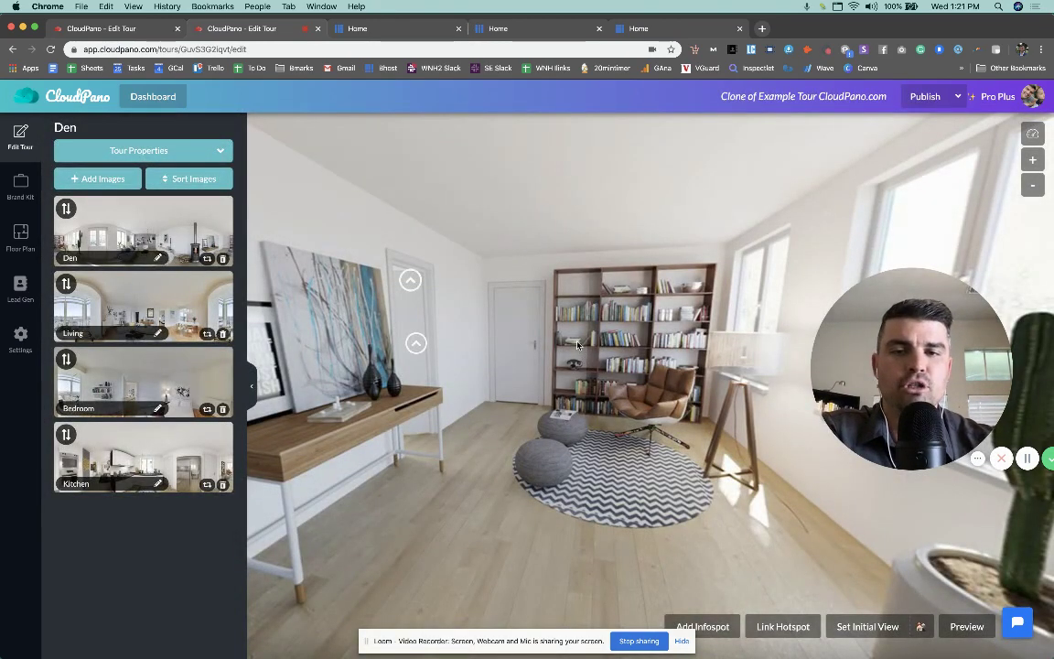
{"action": "mouse_move", "coordinate": [403, 272]}
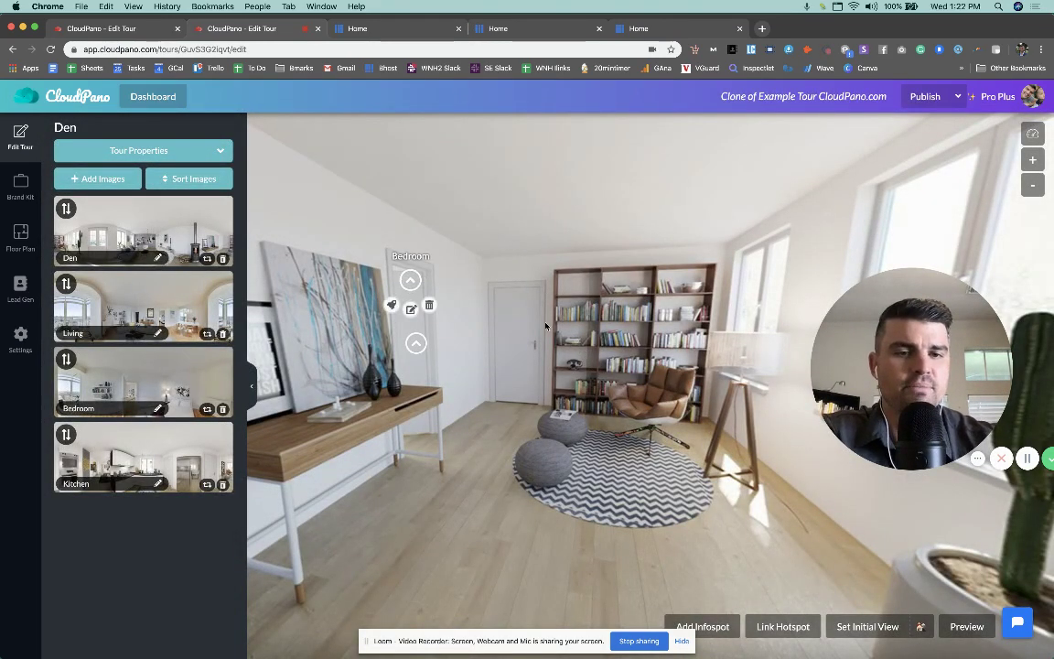
{"action": "left_click_drag", "start_coordinate": [886, 375], "coordinate": [859, 342]}
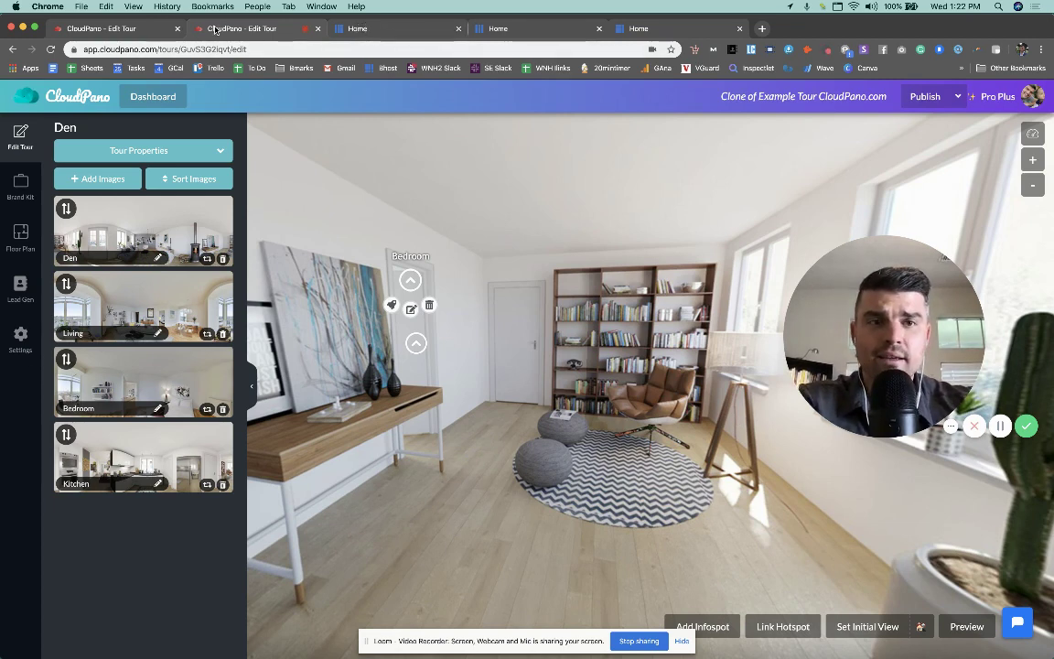
Step: Go to cloudpano.com and open the Pro Plus sign-up page
{"action": "left_click", "coordinate": [321, 51]}
{"action": "type", "text": "cloudpano.com"}
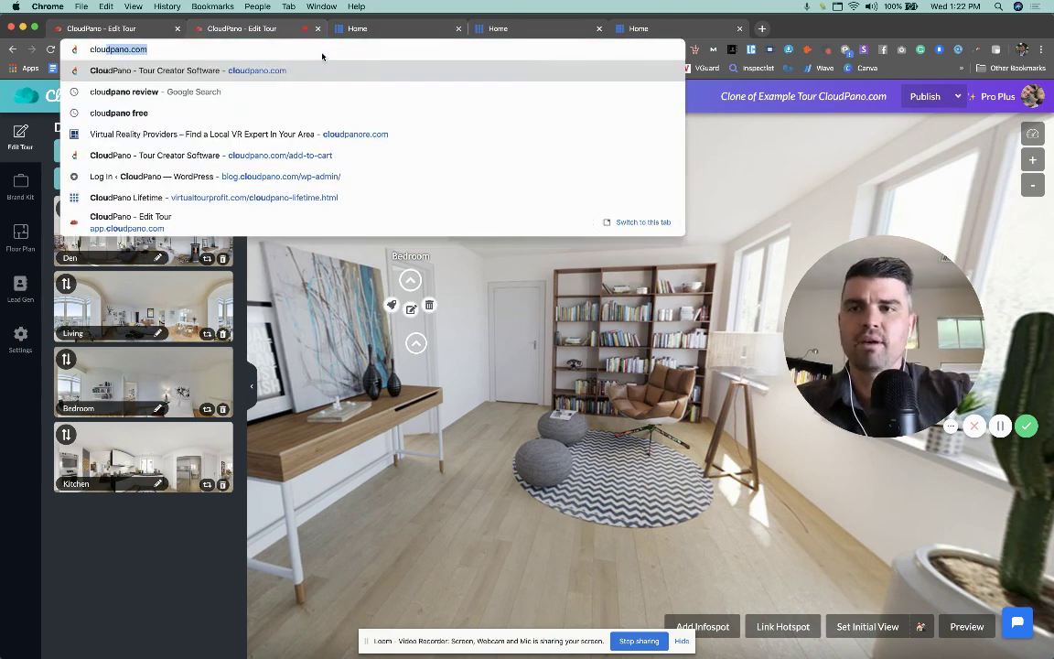
{"action": "key", "text": "Return"}
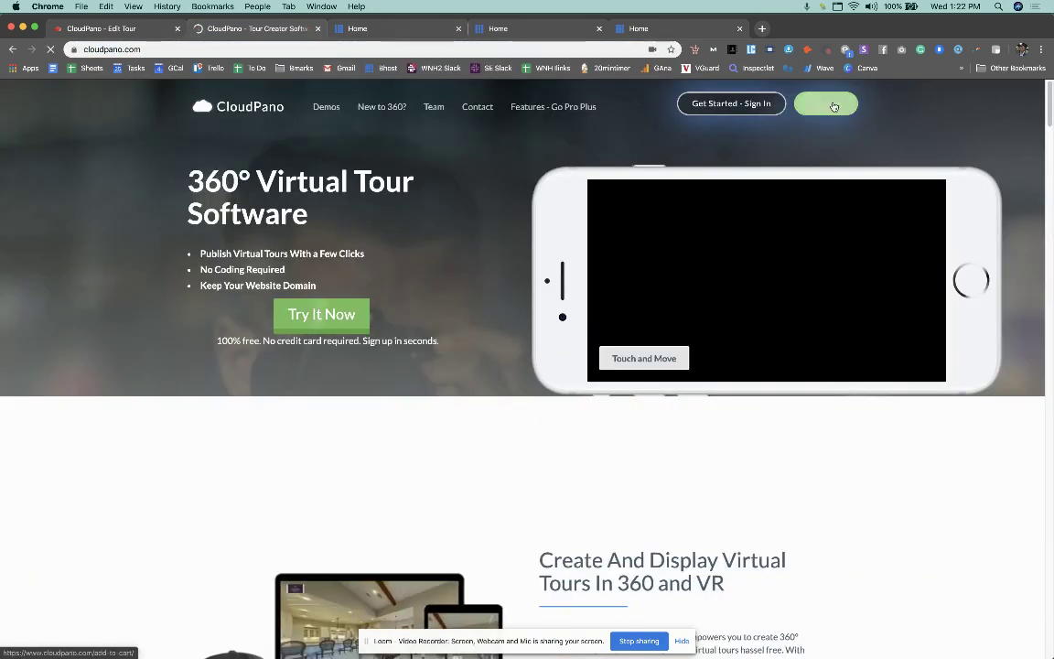
{"action": "left_click", "coordinate": [831, 104]}
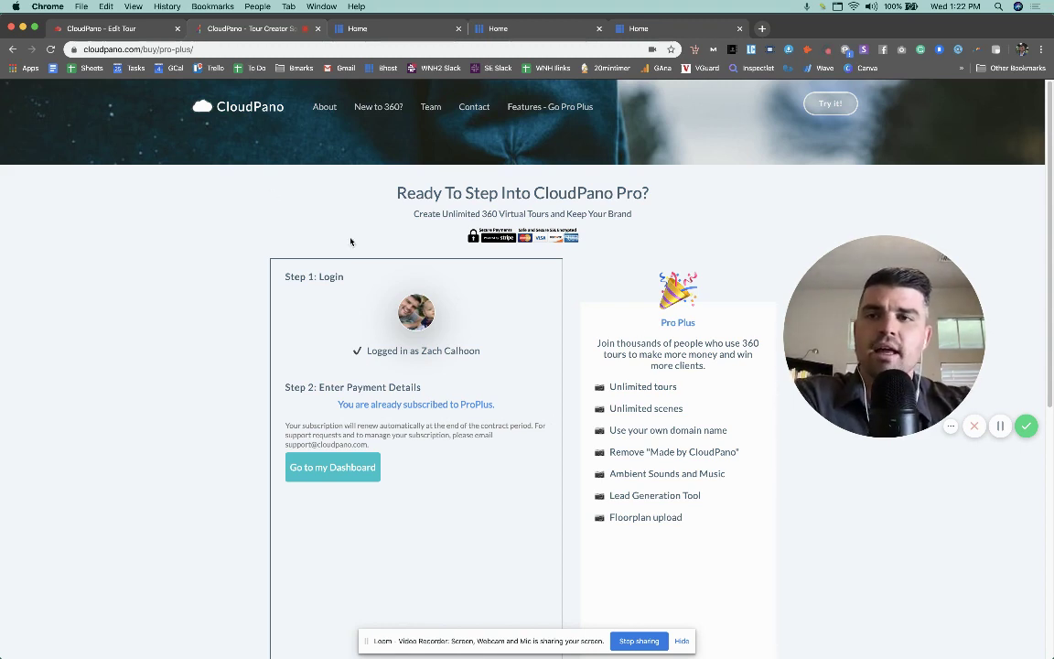
{"action": "mouse_move", "coordinate": [838, 327]}
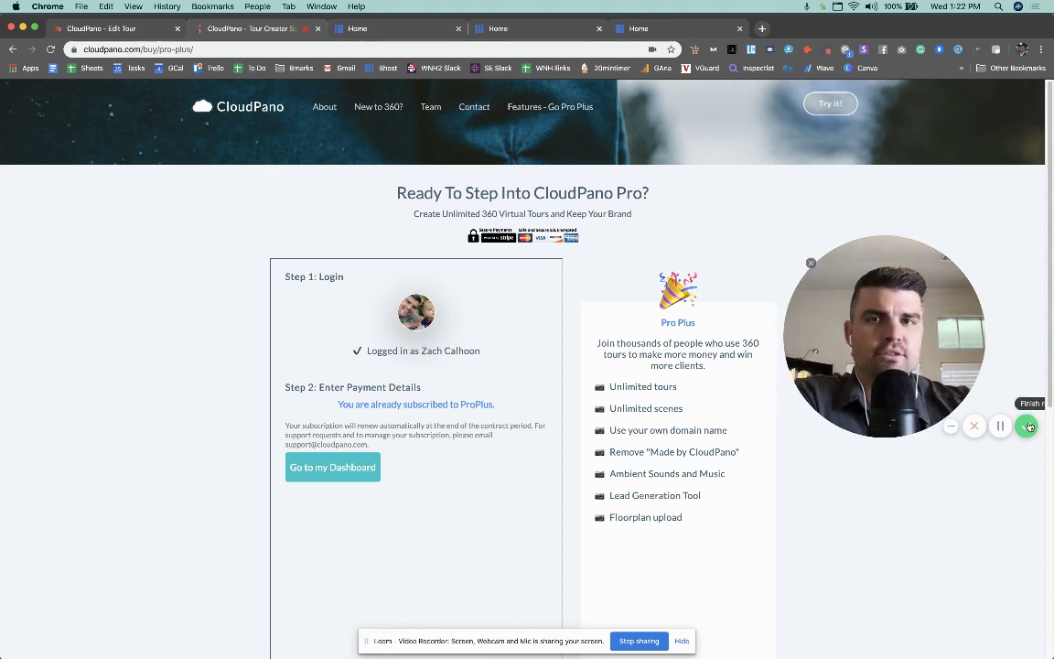